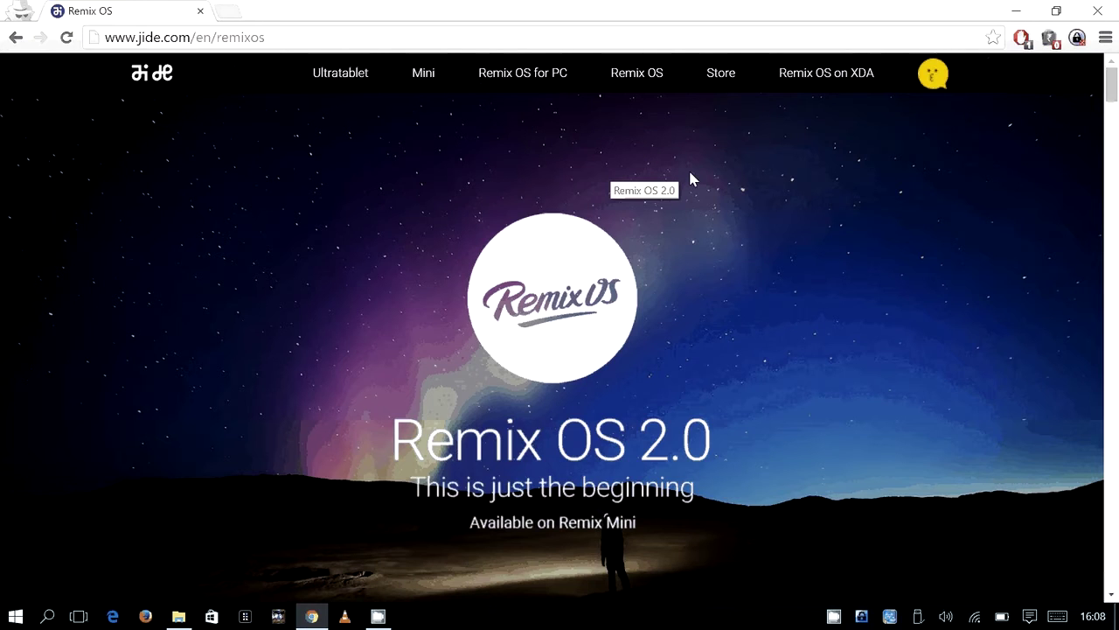
Scroll the jide.com Remix OS page down briefly and back up.
{"action": "scroll", "coordinate": [691, 175], "scroll_direction": "down", "scroll_amount": 10}
{"action": "scroll", "coordinate": [691, 175], "scroll_direction": "up", "scroll_amount": 10}
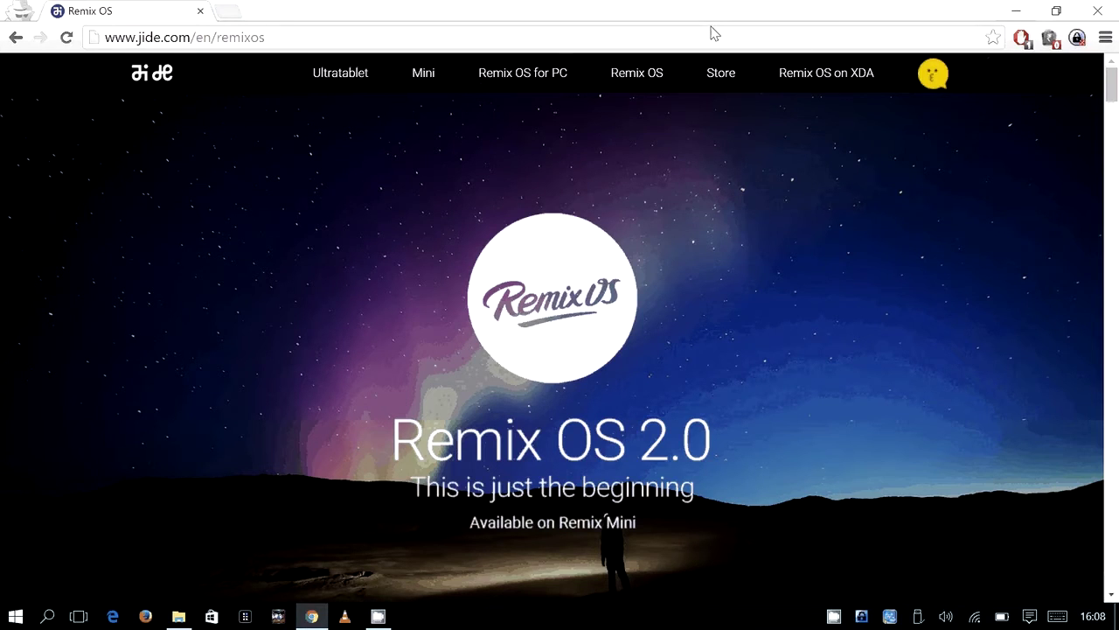
Go to Remix OS for PC, review the 64-bit and 32-bit downloads, then minimise Chrome.
{"action": "left_click", "coordinate": [548, 76]}
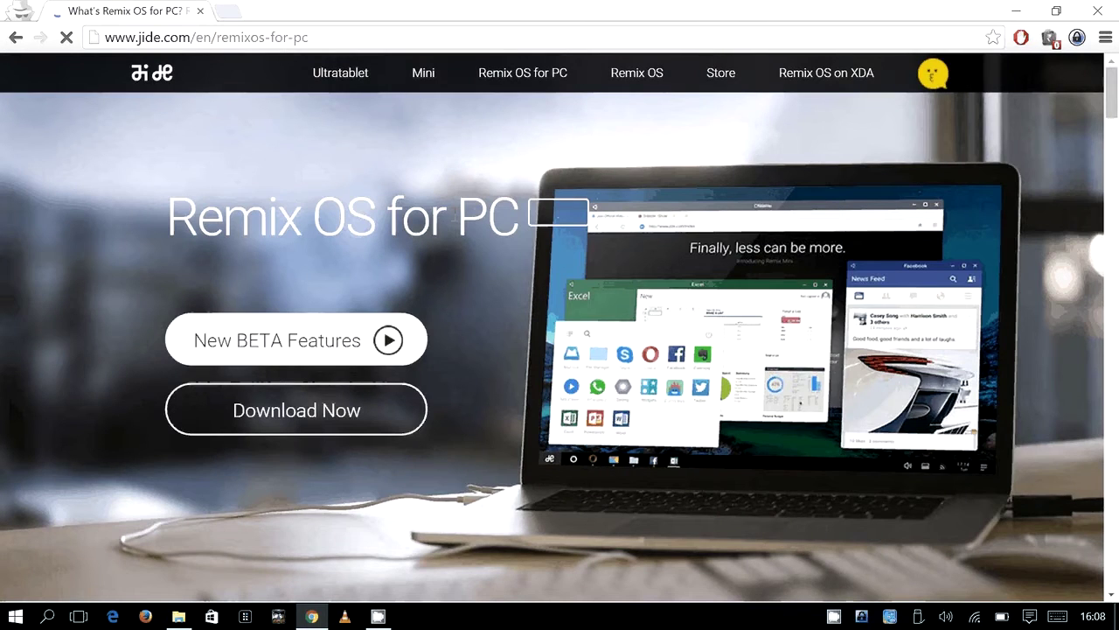
{"action": "scroll", "coordinate": [701, 169], "scroll_direction": "down", "scroll_amount": 15}
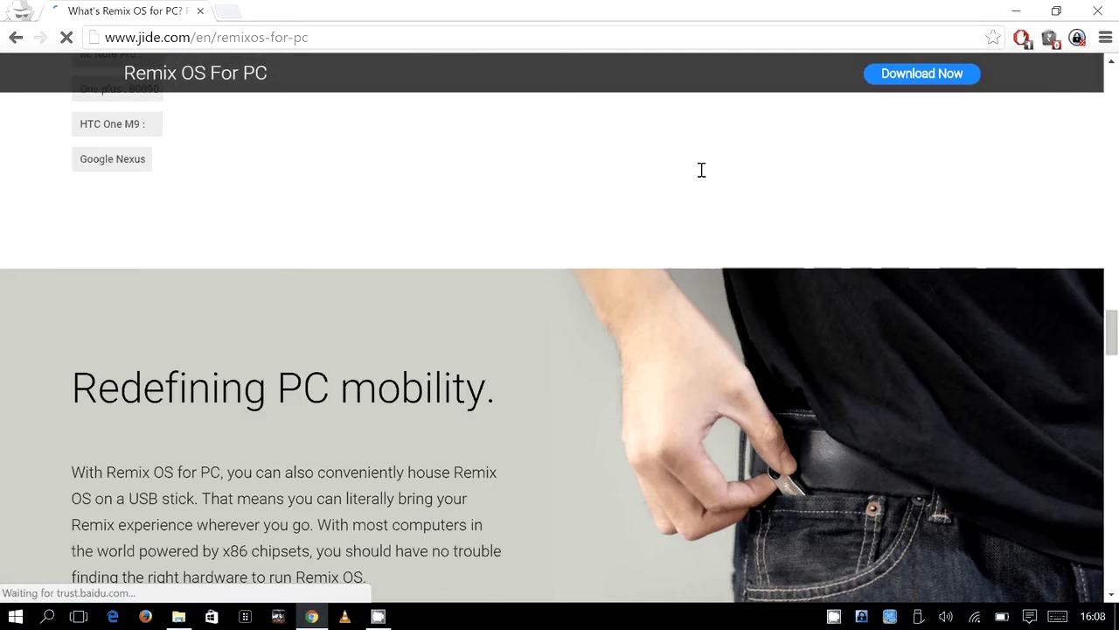
{"action": "scroll", "coordinate": [701, 170], "scroll_direction": "down", "scroll_amount": 12}
{"action": "scroll", "coordinate": [929, 267], "scroll_direction": "up", "scroll_amount": 3}
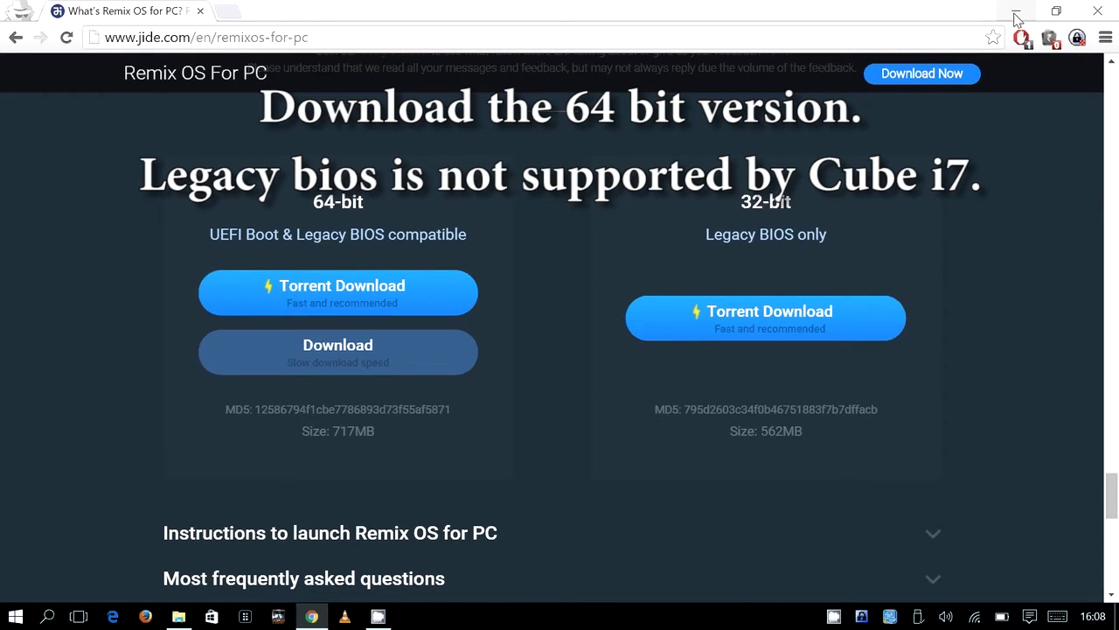
{"action": "left_click", "coordinate": [1017, 17]}
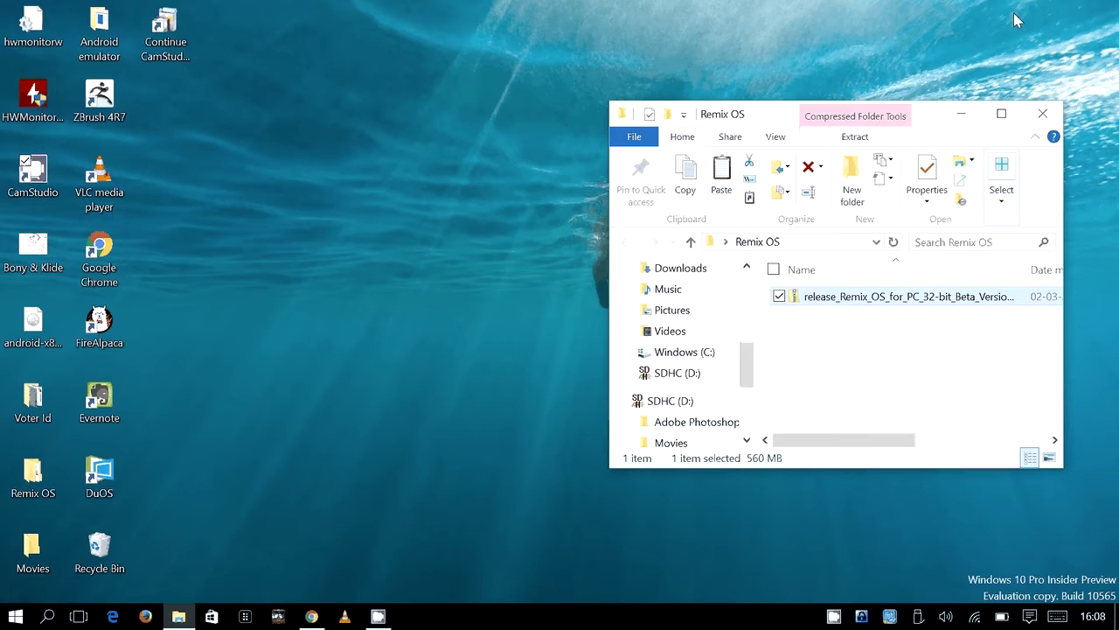
Enlarge and centre the Remix OS folder window, widening columns to show the zip's full name, type and size.
{"action": "left_click_drag", "start_coordinate": [937, 127], "coordinate": [894, 127]}
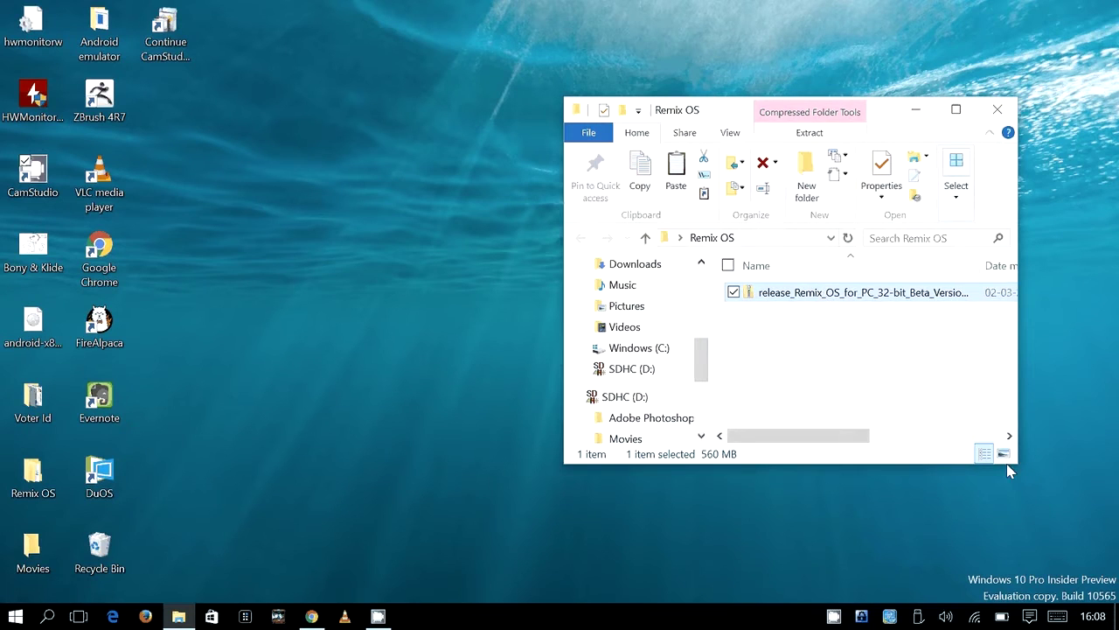
{"action": "left_click_drag", "start_coordinate": [1010, 472], "coordinate": [1082, 505]}
{"action": "left_click_drag", "start_coordinate": [909, 110], "coordinate": [645, 94]}
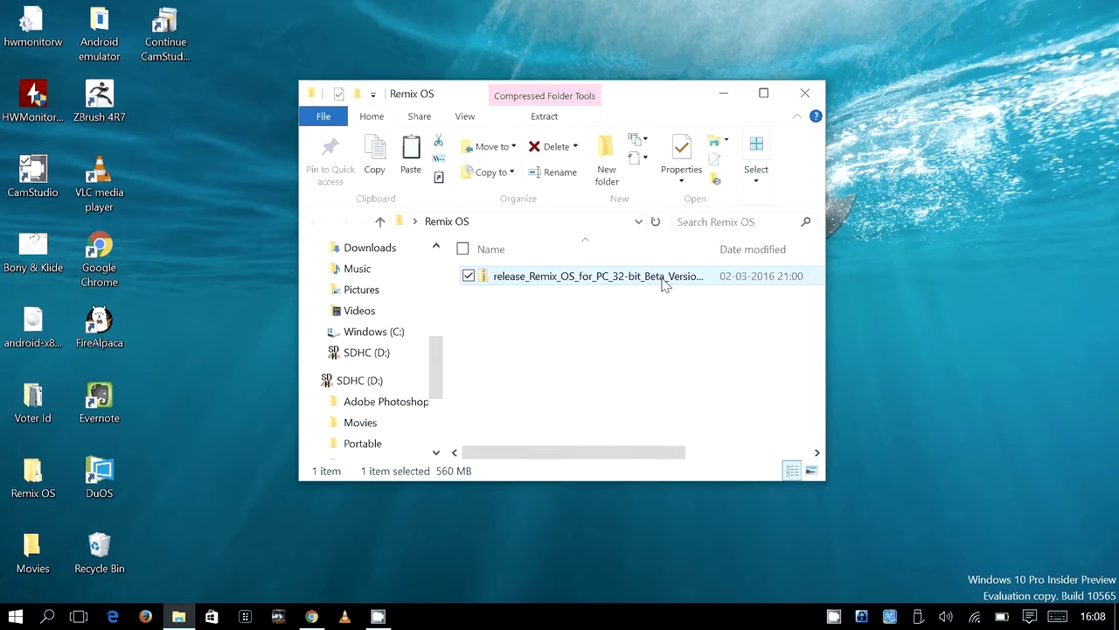
{"action": "left_click_drag", "start_coordinate": [715, 249], "coordinate": [779, 264]}
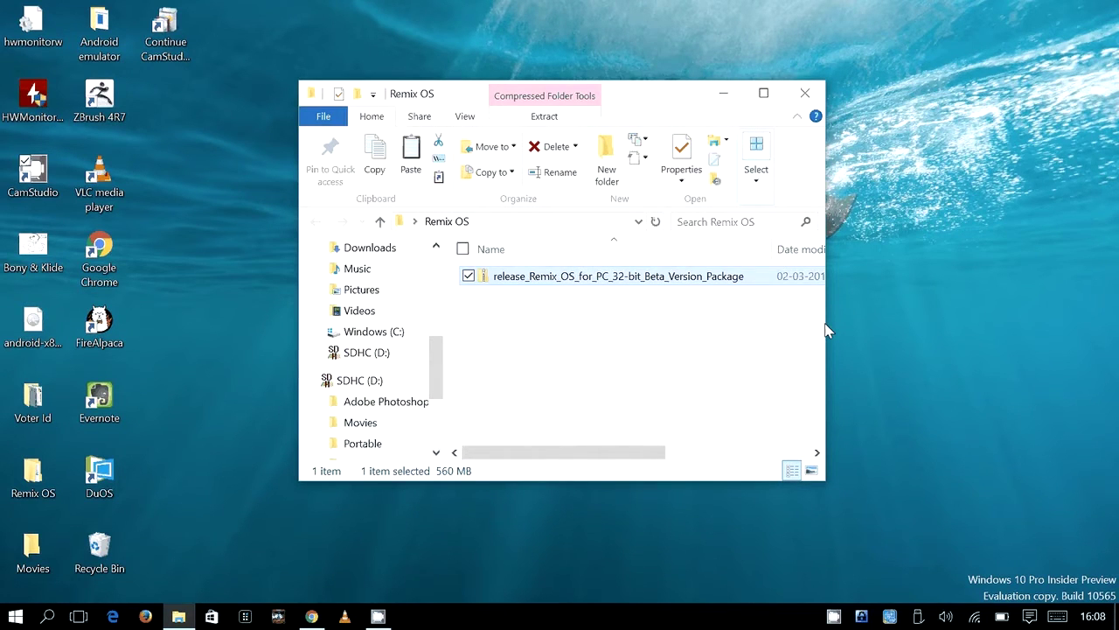
{"action": "left_click_drag", "start_coordinate": [828, 330], "coordinate": [1112, 315]}
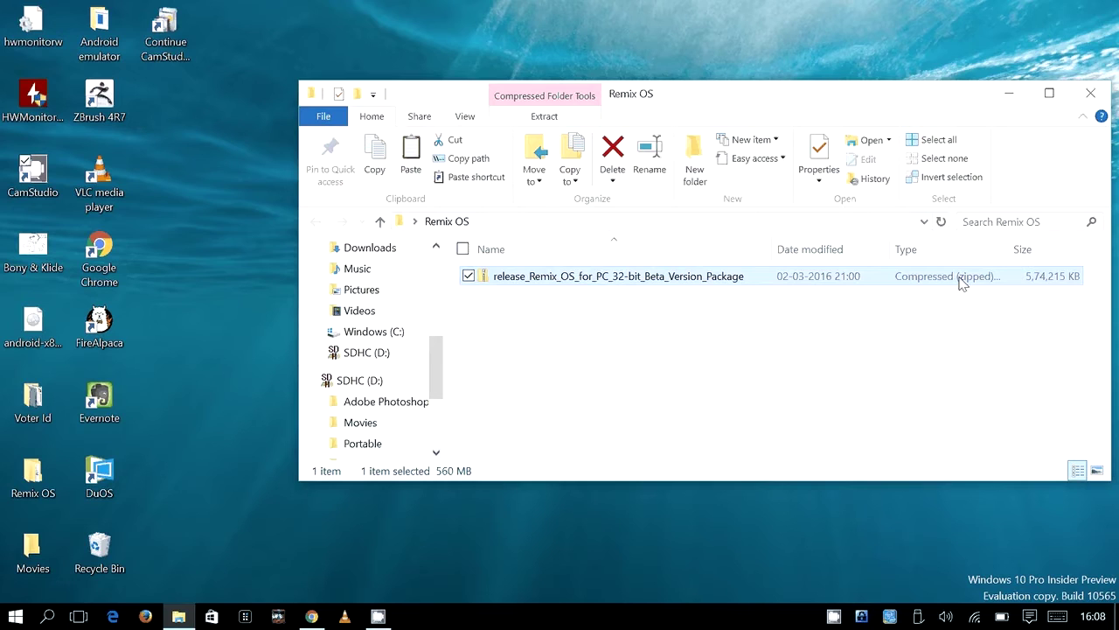
Copy the Remix OS for PC 32-bit Beta Version Package folder out of the zip, then open it.
{"action": "double_click", "coordinate": [961, 280]}
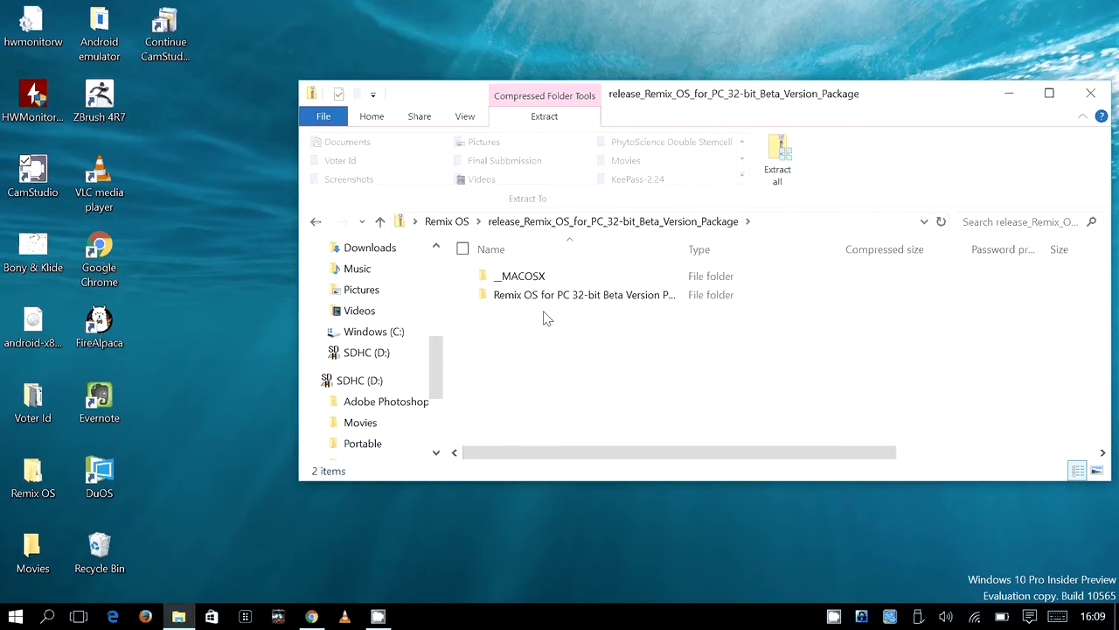
{"action": "left_click", "coordinate": [551, 297]}
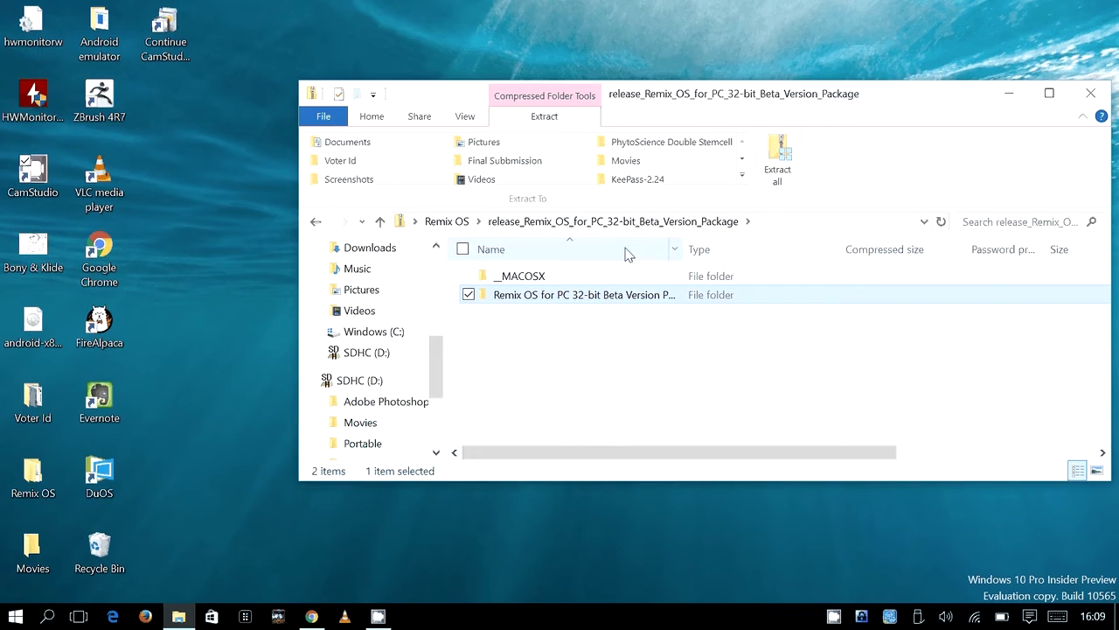
{"action": "key", "text": "alt+Up"}
{"action": "left_click", "coordinate": [592, 341]}
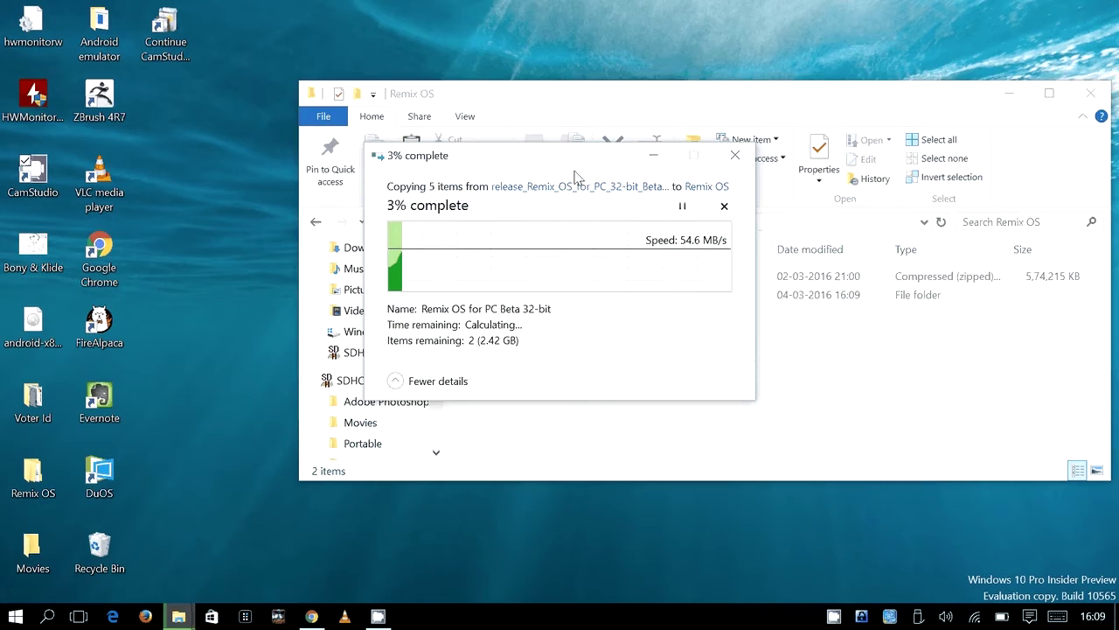
{"action": "left_click_drag", "start_coordinate": [575, 173], "coordinate": [151, 248]}
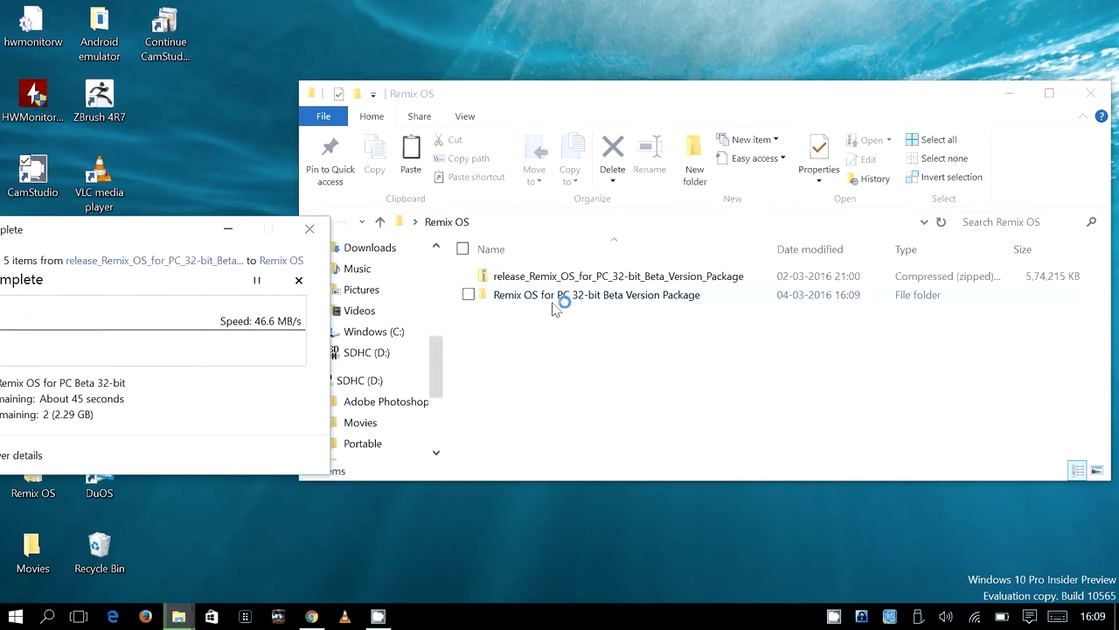
{"action": "left_click", "coordinate": [552, 302]}
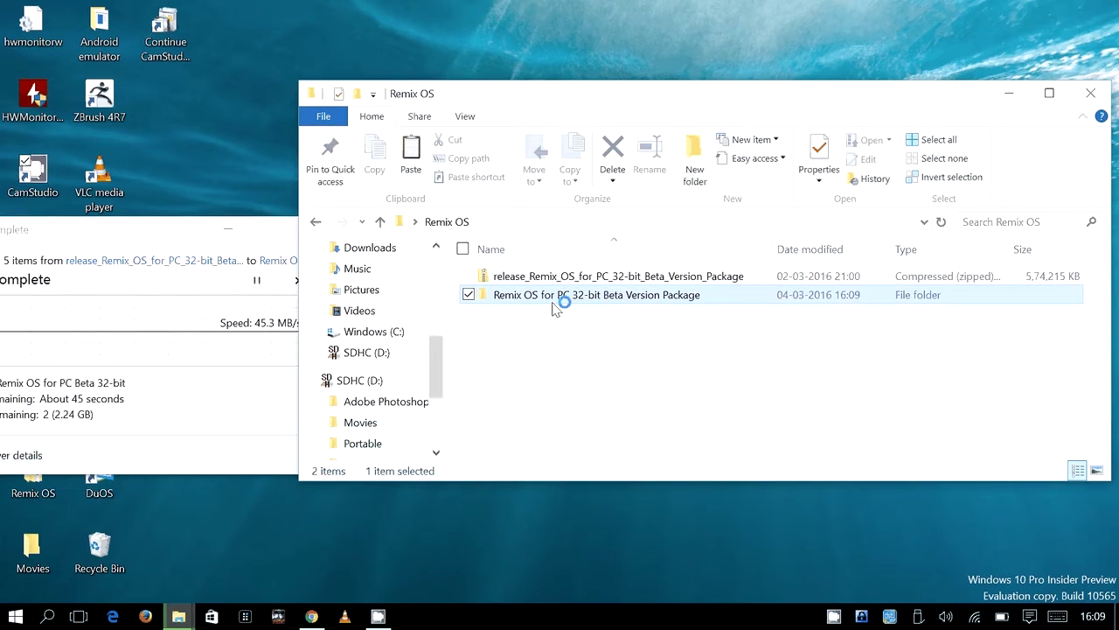
{"action": "double_click", "coordinate": [553, 303]}
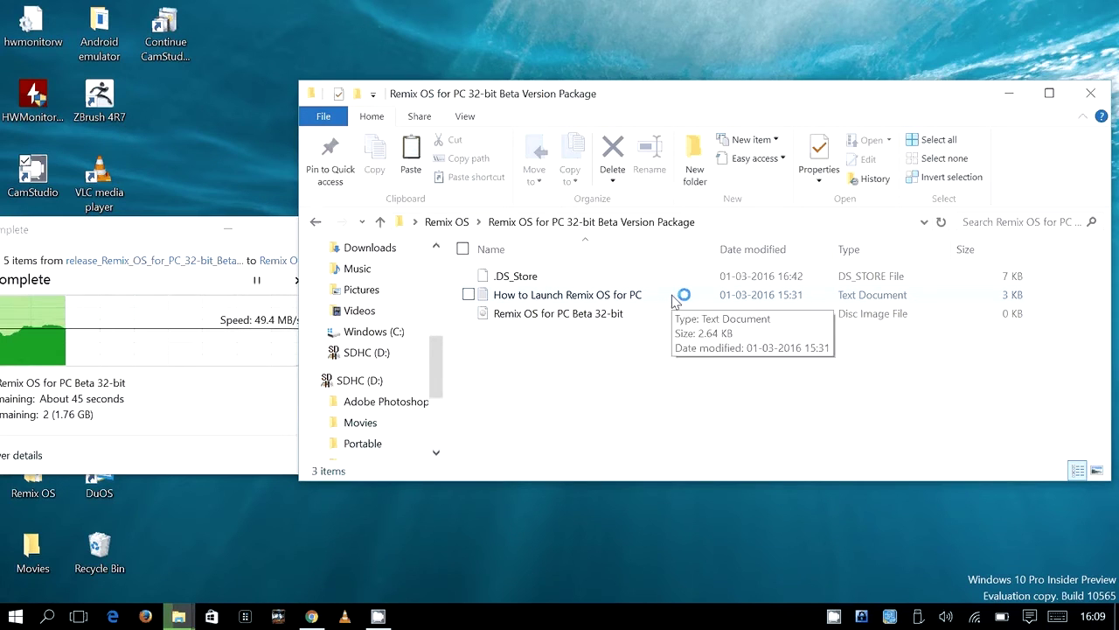
Open 'How to Launch Remix OS for PC.txt' in Notepad and arrange it beside the copy-progress window.
{"action": "double_click", "coordinate": [675, 300]}
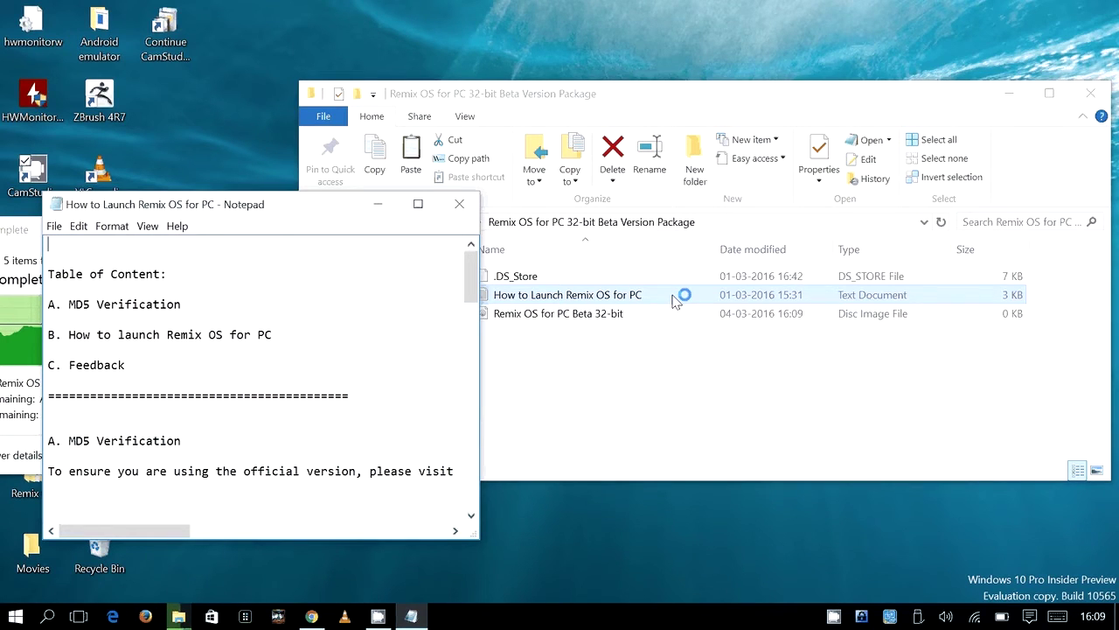
{"action": "left_click_drag", "start_coordinate": [381, 206], "coordinate": [686, 155]}
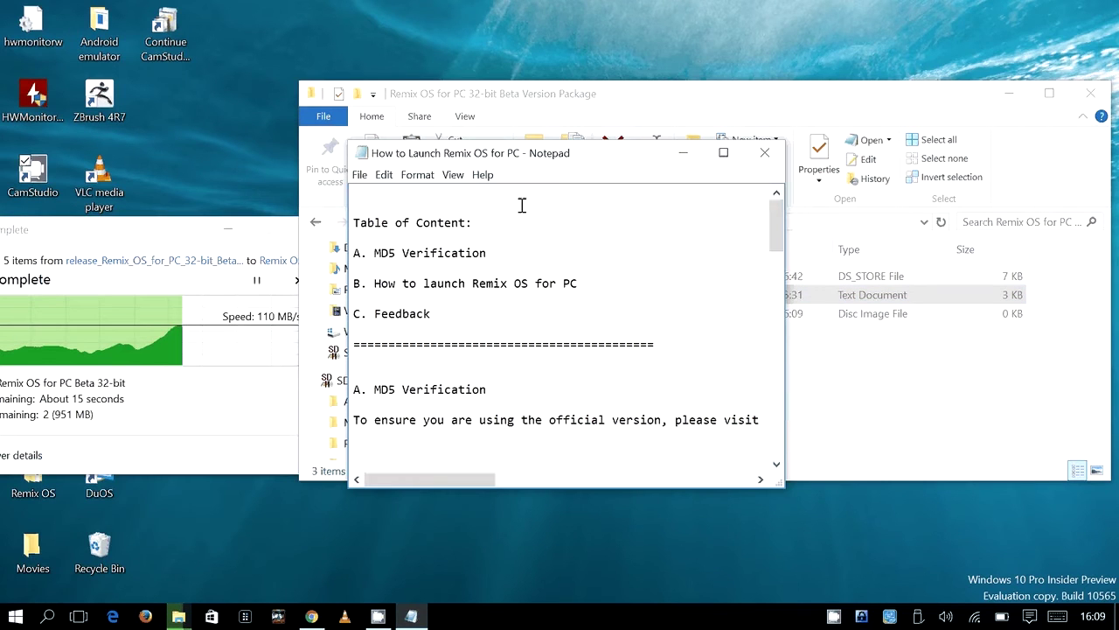
{"action": "left_click_drag", "start_coordinate": [173, 233], "coordinate": [239, 20]}
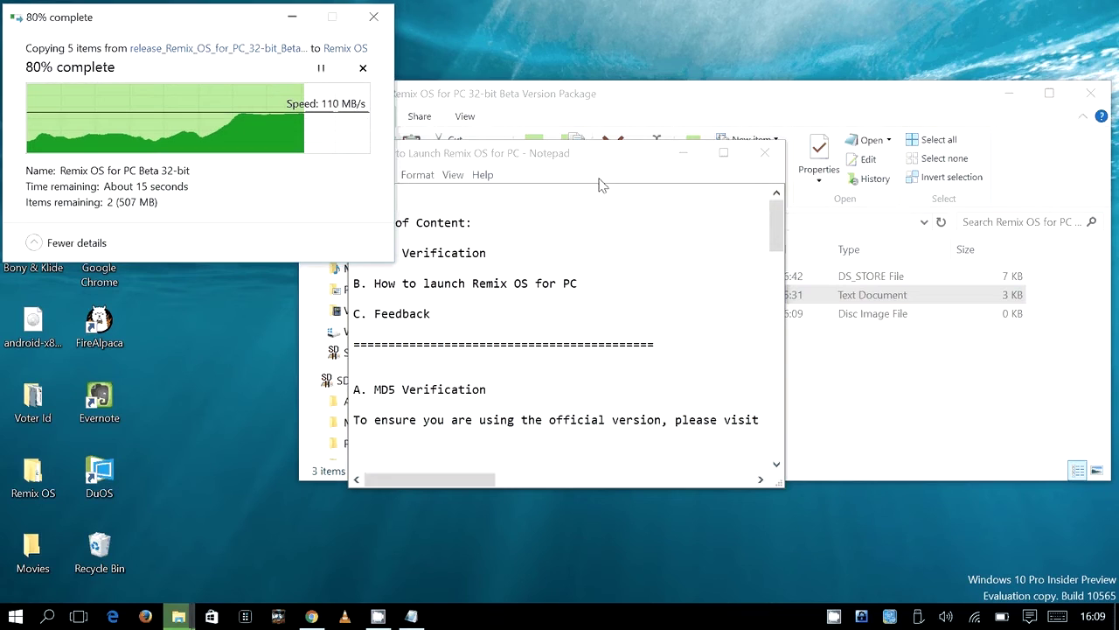
{"action": "left_click_drag", "start_coordinate": [602, 154], "coordinate": [269, 264]}
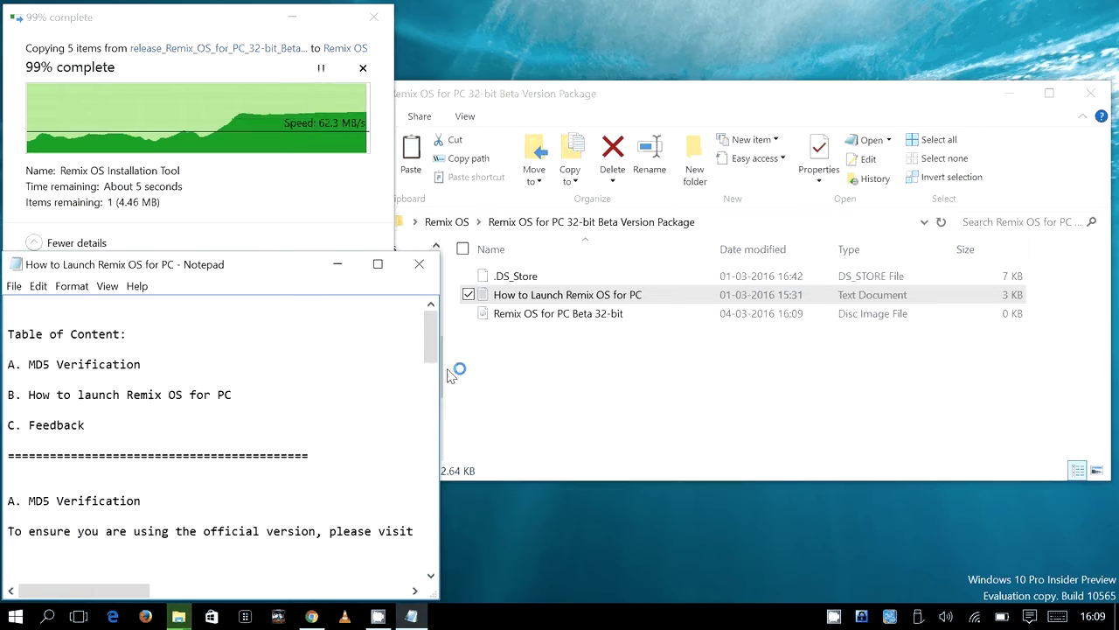
{"action": "left_click_drag", "start_coordinate": [443, 376], "coordinate": [396, 381]}
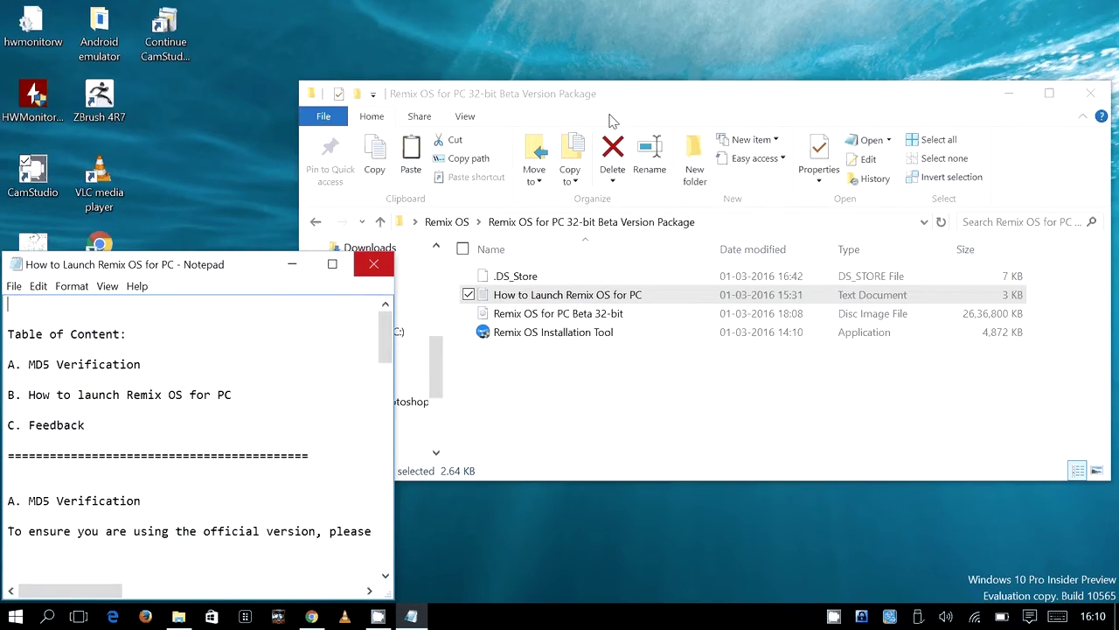
{"action": "left_click", "coordinate": [670, 340]}
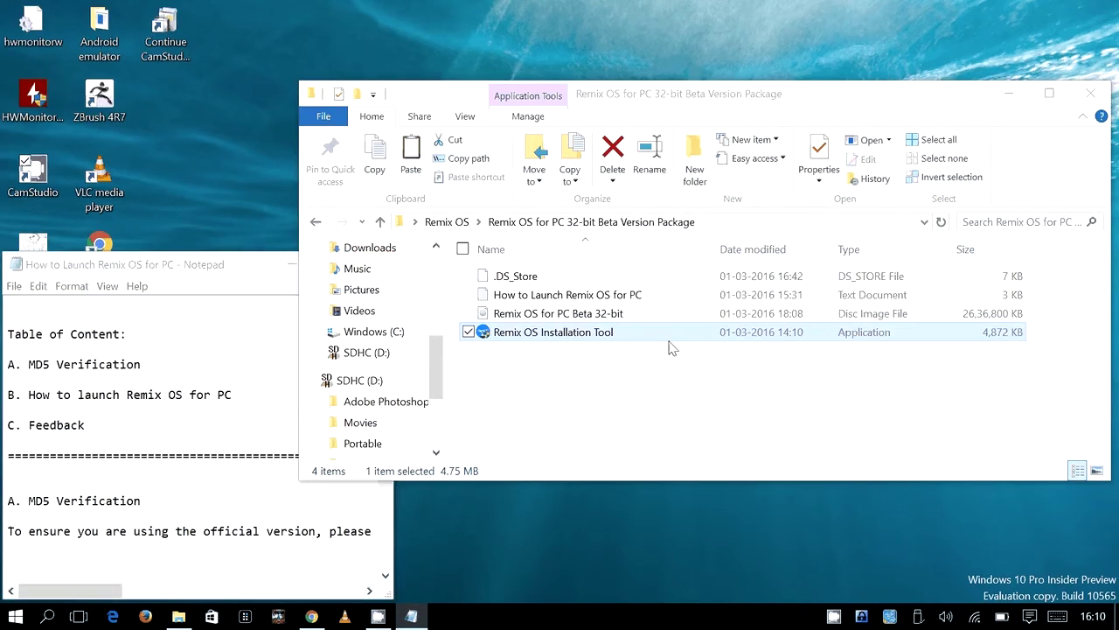
Launch Remix OS Installation Tool and keep Hard Disk as the installation type.
{"action": "left_click", "coordinate": [608, 343]}
{"action": "double_click", "coordinate": [608, 344]}
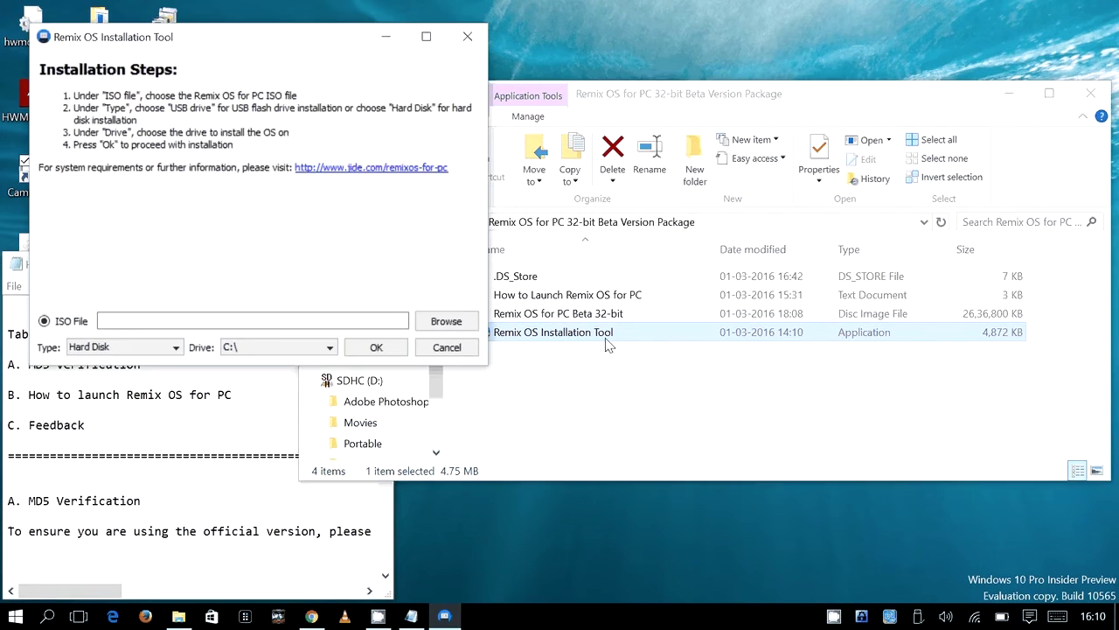
{"action": "left_click_drag", "start_coordinate": [323, 41], "coordinate": [821, 125]}
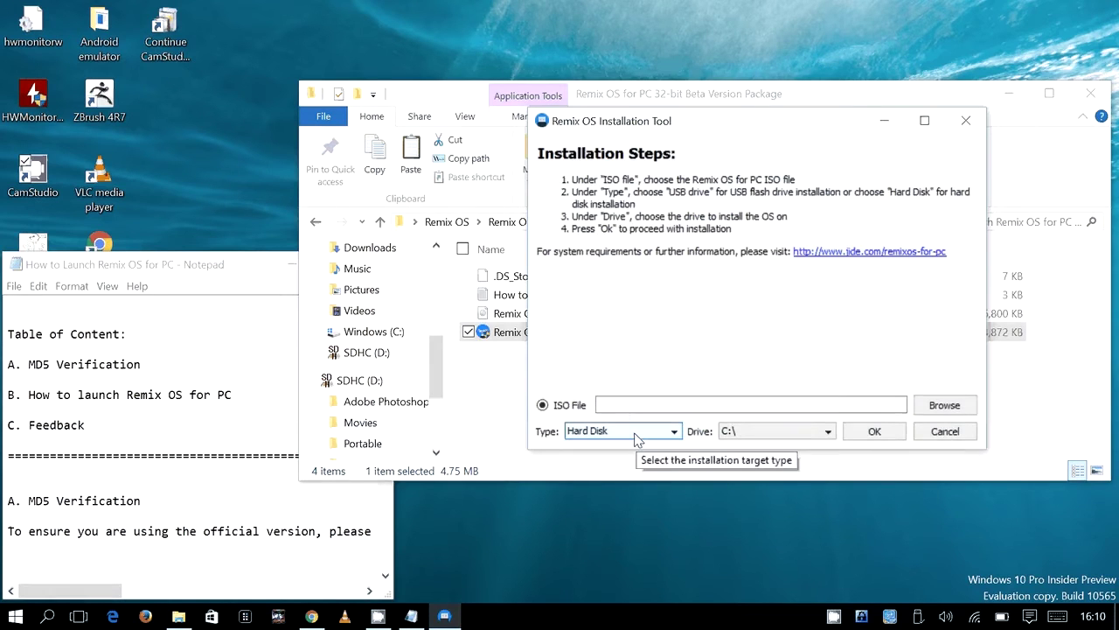
{"action": "left_click", "coordinate": [638, 439]}
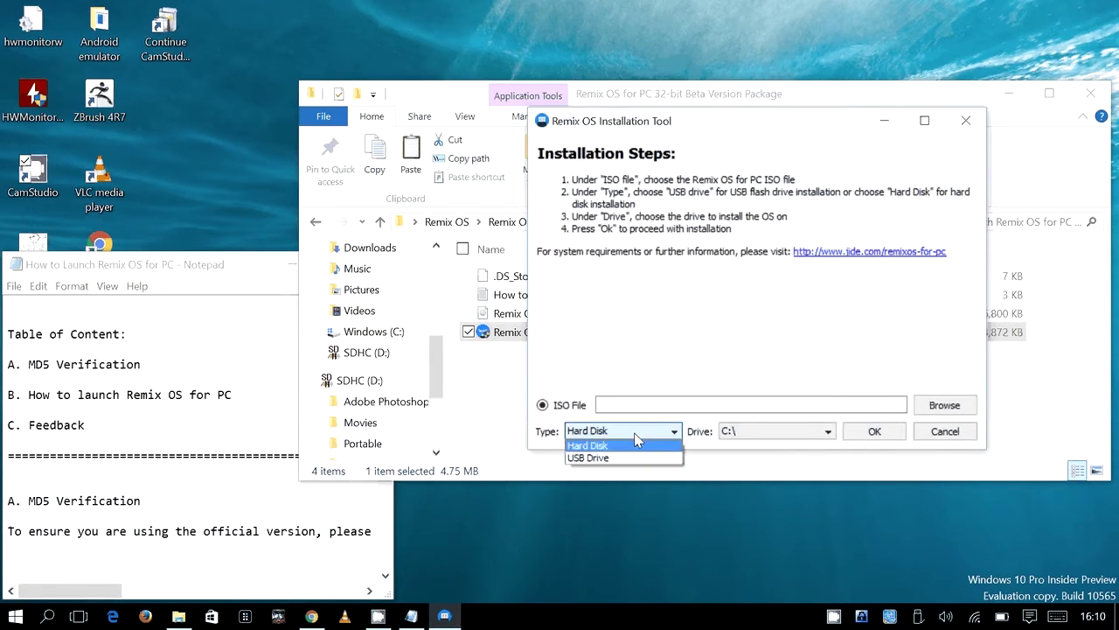
{"action": "left_click", "coordinate": [637, 445]}
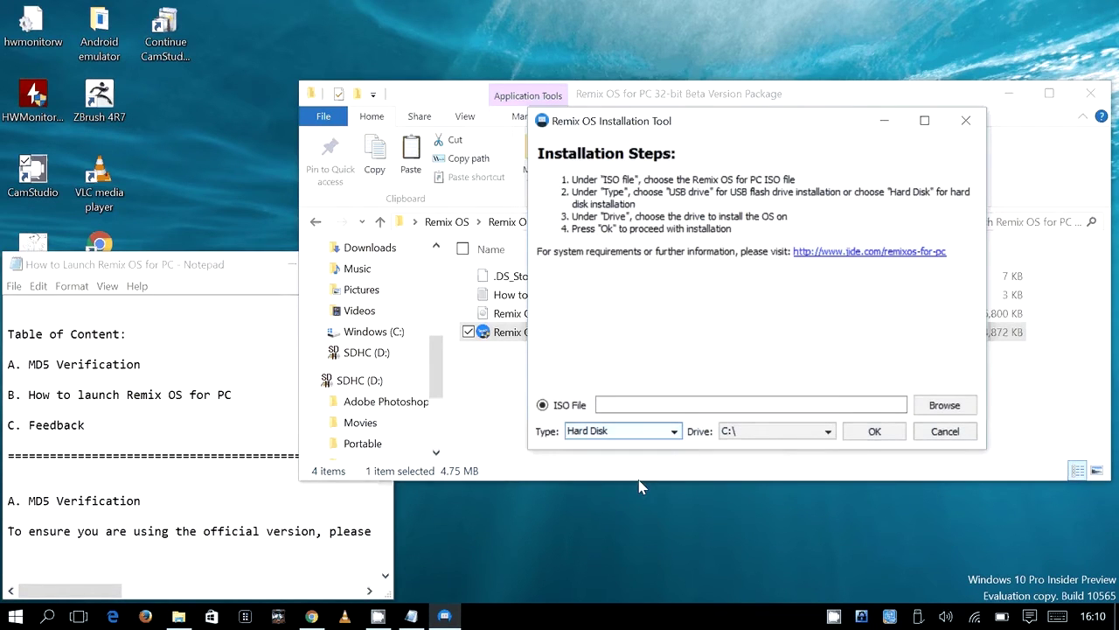
{"action": "left_click", "coordinate": [649, 435]}
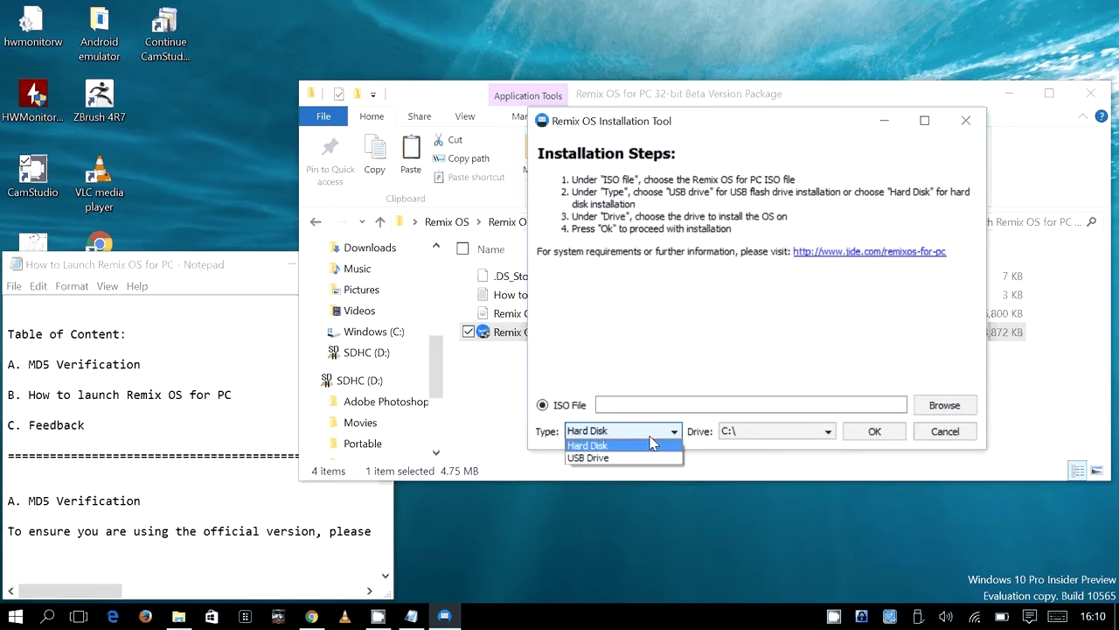
{"action": "left_click", "coordinate": [651, 445]}
Reposition the Notepad readme and pause the screen recording.
{"action": "left_click_drag", "start_coordinate": [241, 276], "coordinate": [310, 192]}
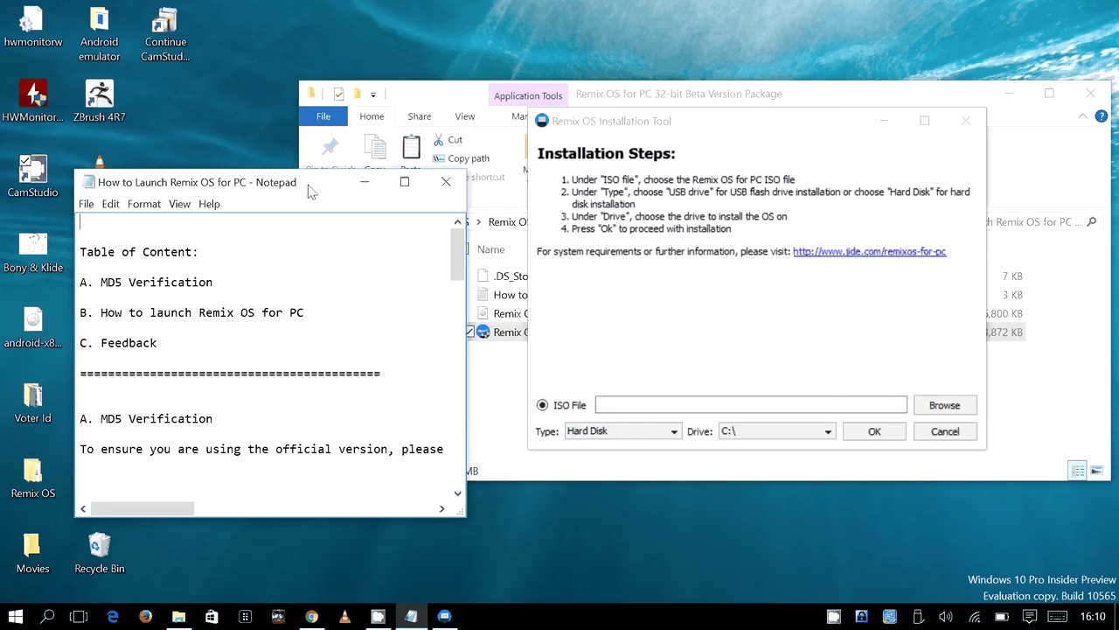
{"action": "right_click", "coordinate": [833, 614]}
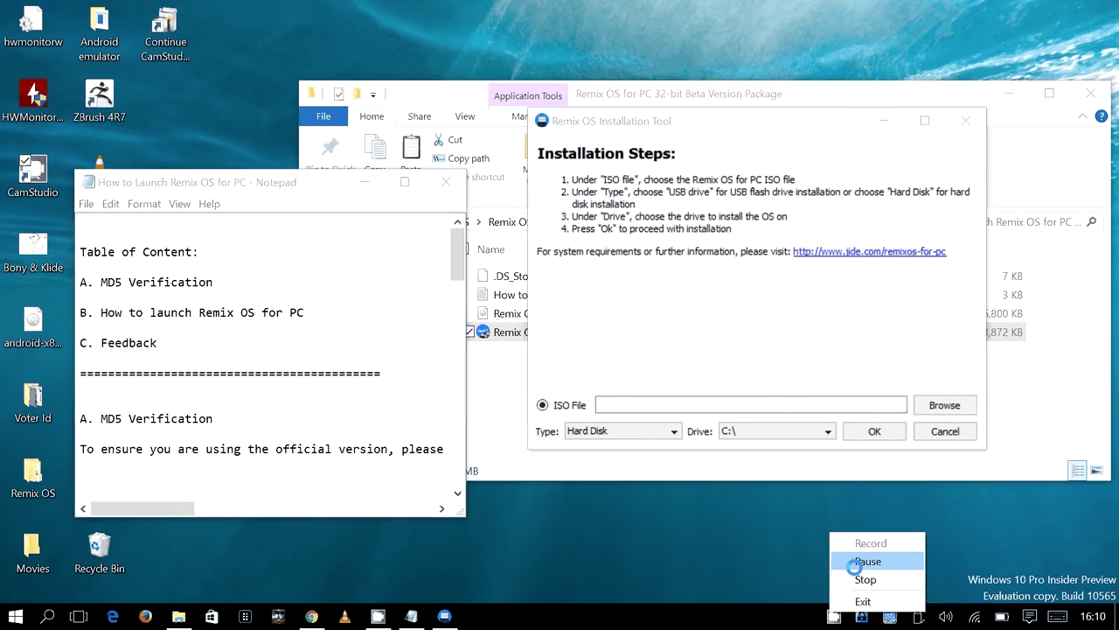
{"action": "left_click", "coordinate": [853, 567]}
{"action": "left_click", "coordinate": [866, 548]}
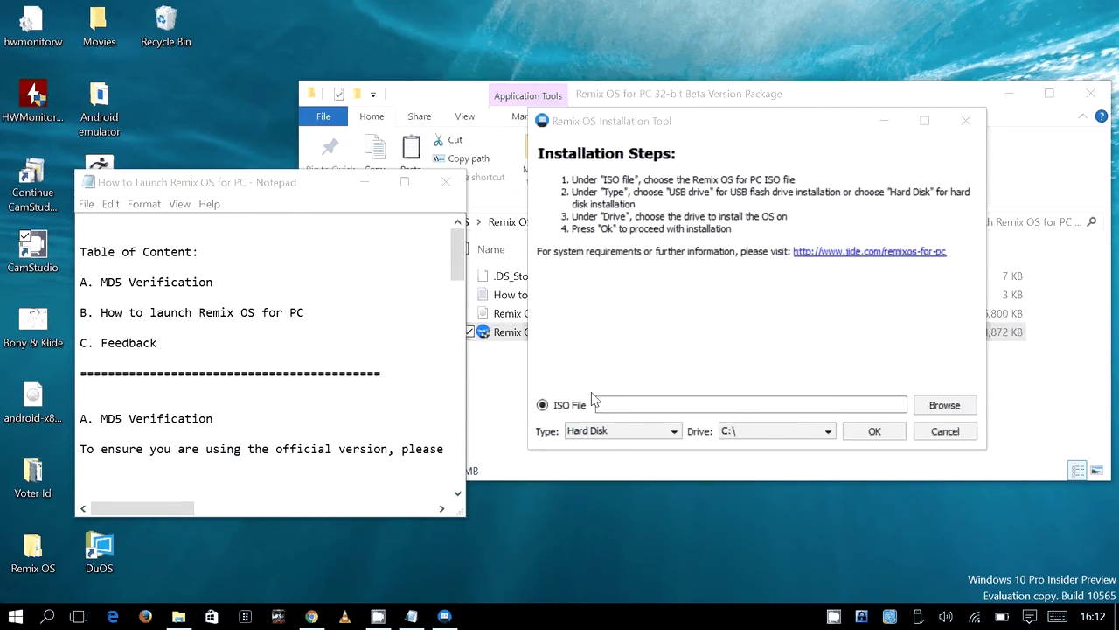
Bring the installer back to the front and choose Hard Disk as the type again.
{"action": "left_click", "coordinate": [827, 311]}
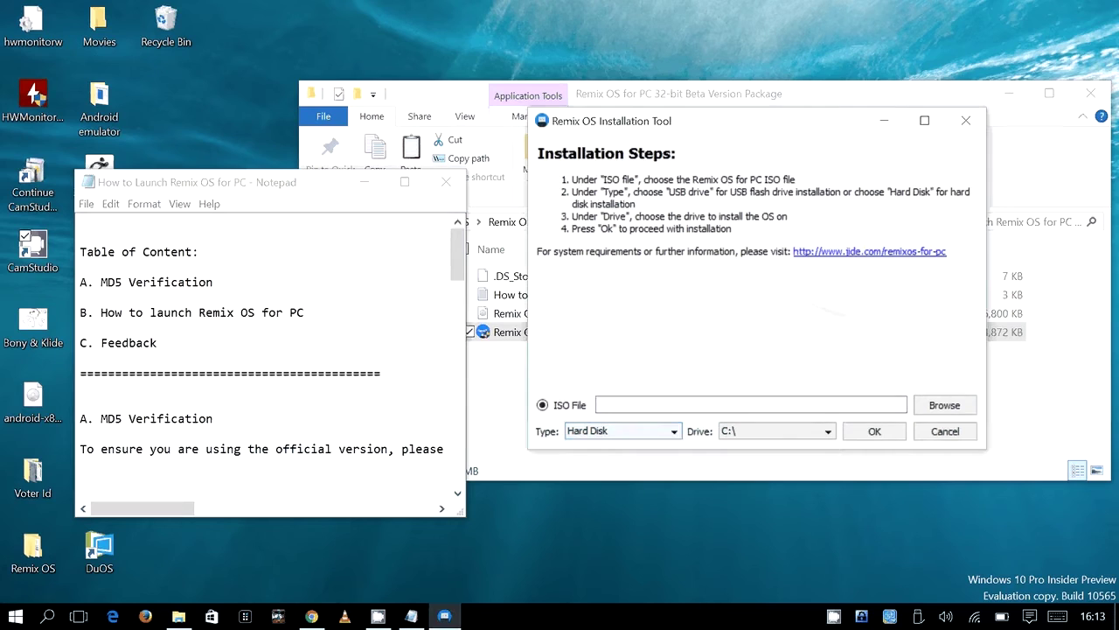
{"action": "left_click", "coordinate": [673, 432]}
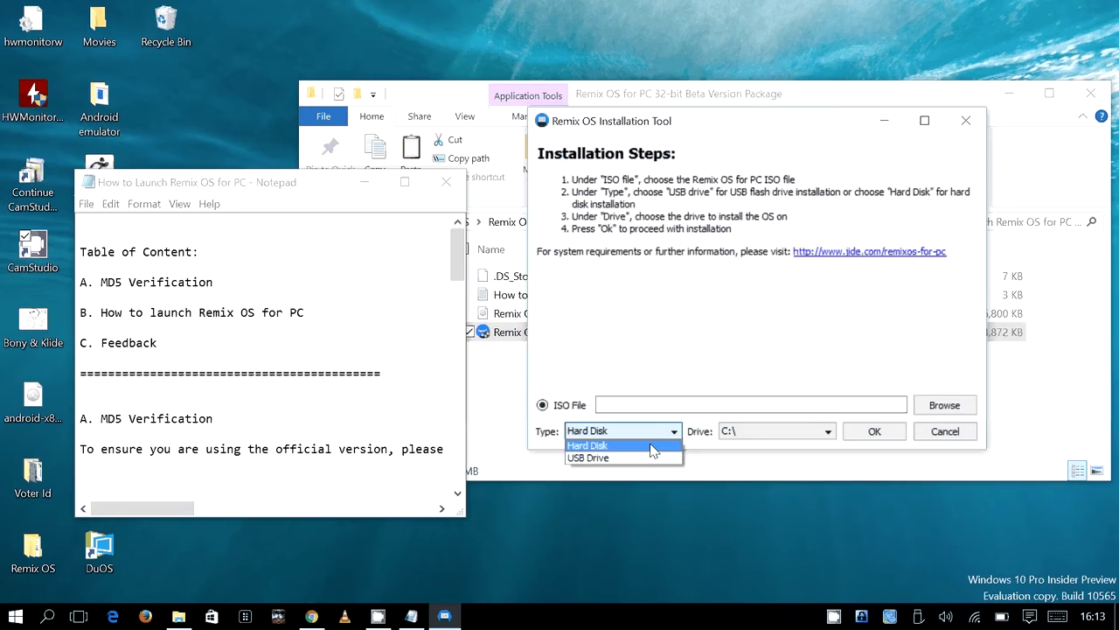
{"action": "left_click", "coordinate": [652, 447]}
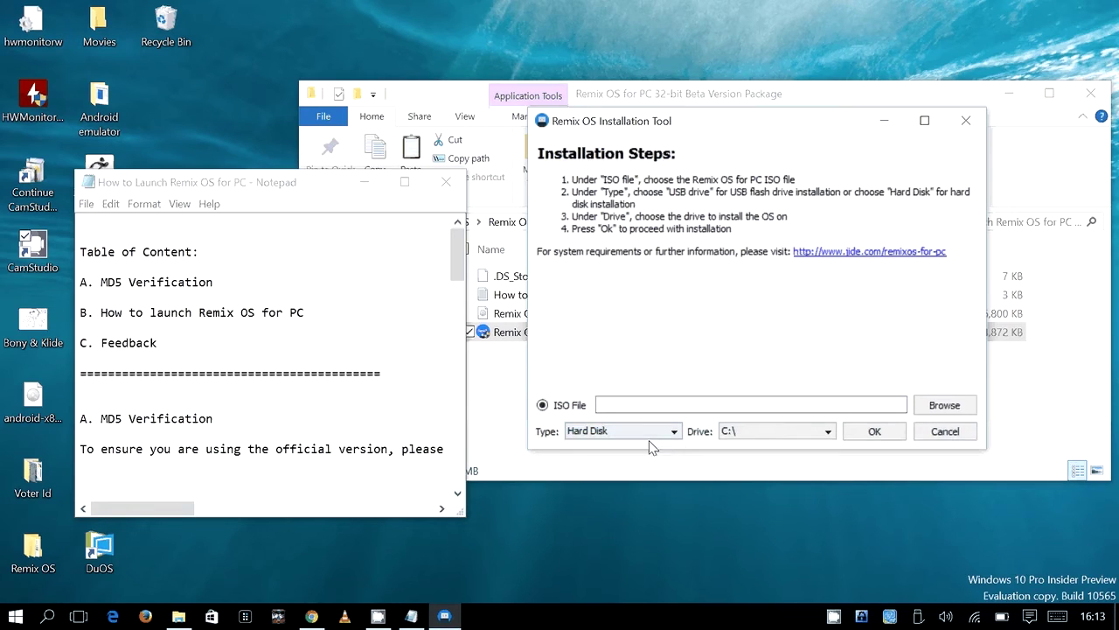
{"action": "left_click", "coordinate": [781, 431]}
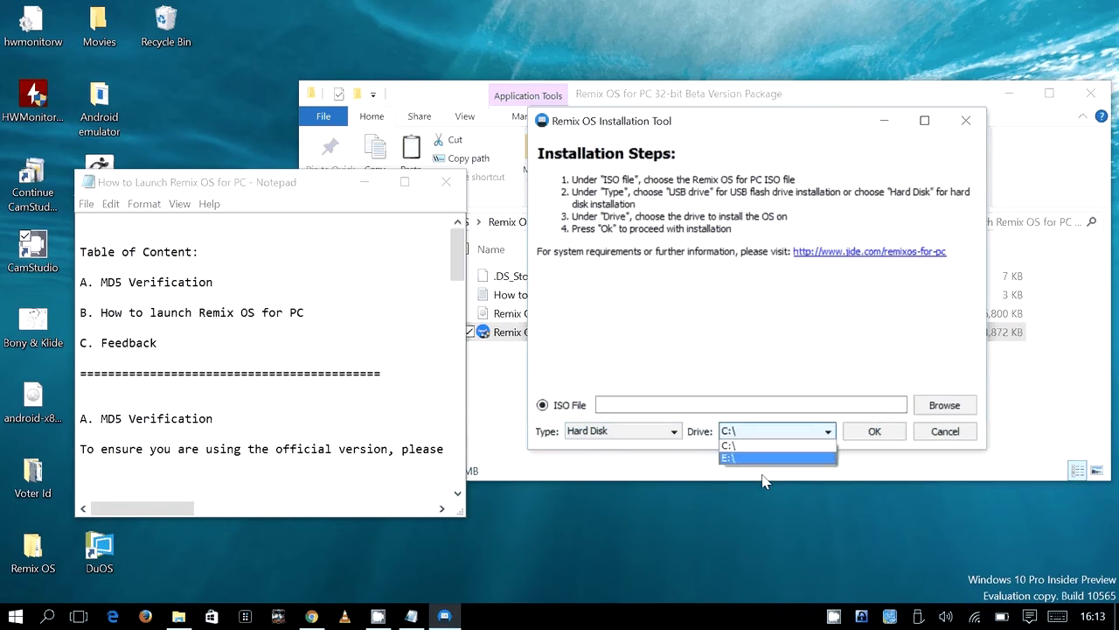
Set Drive to E:\, pick the Remix OS for PC Beta 32-bit ISO from the package folder, and install.
{"action": "left_click", "coordinate": [770, 460]}
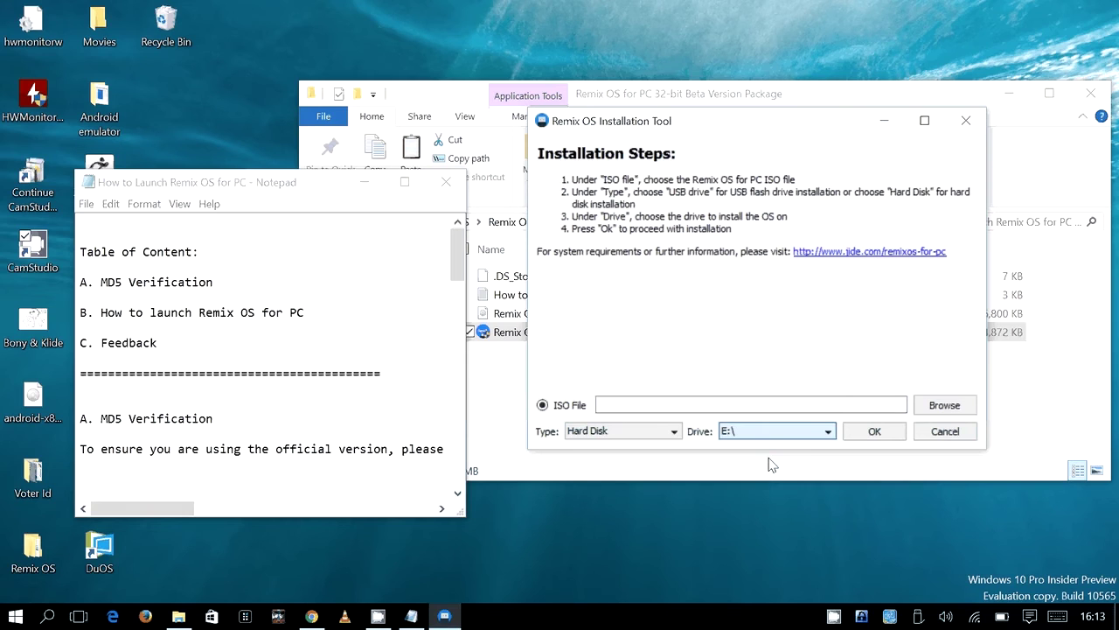
{"action": "left_click", "coordinate": [927, 407]}
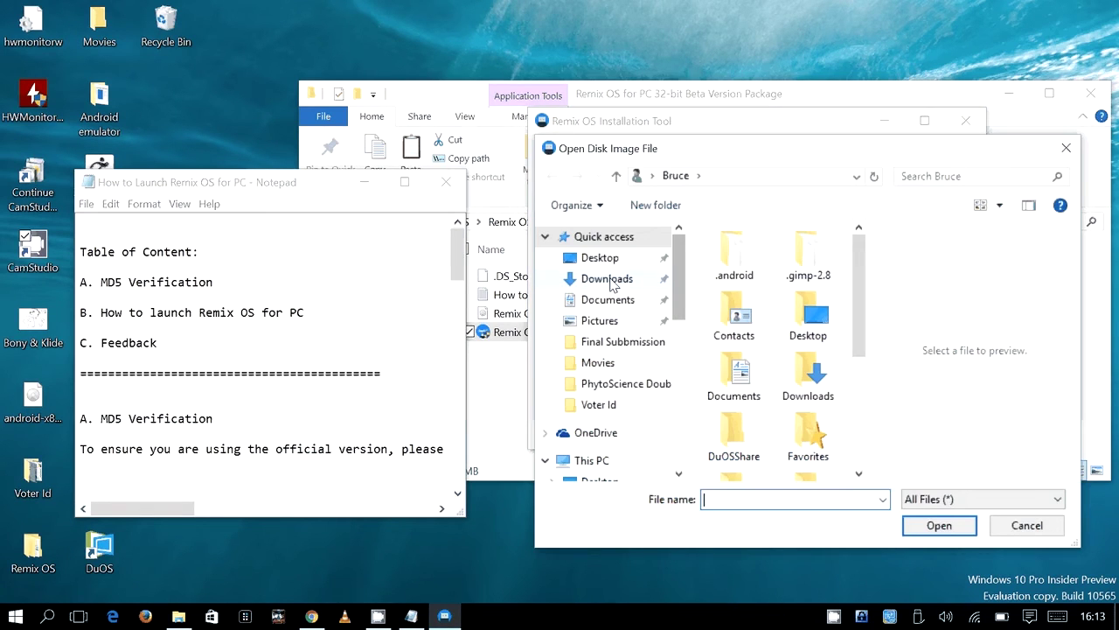
{"action": "left_click", "coordinate": [600, 258]}
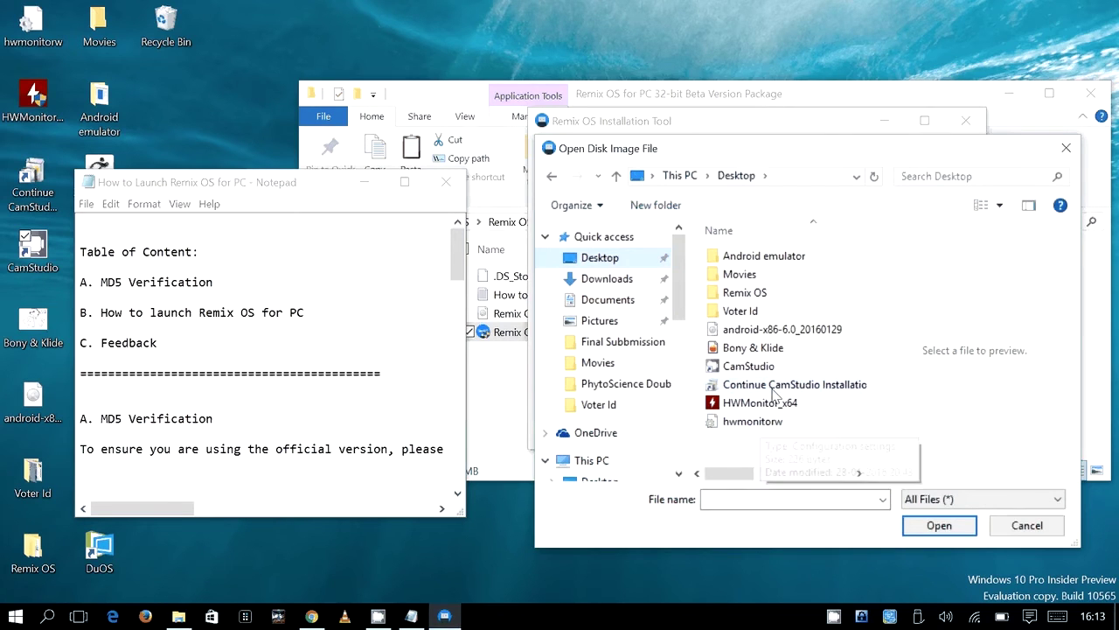
{"action": "double_click", "coordinate": [744, 292]}
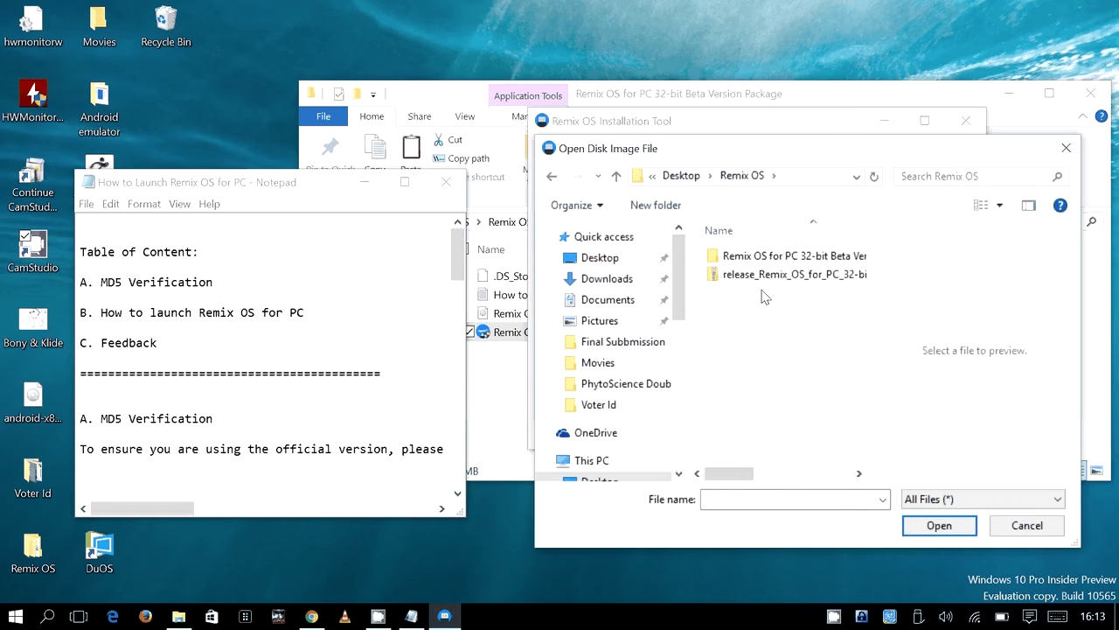
{"action": "double_click", "coordinate": [820, 261]}
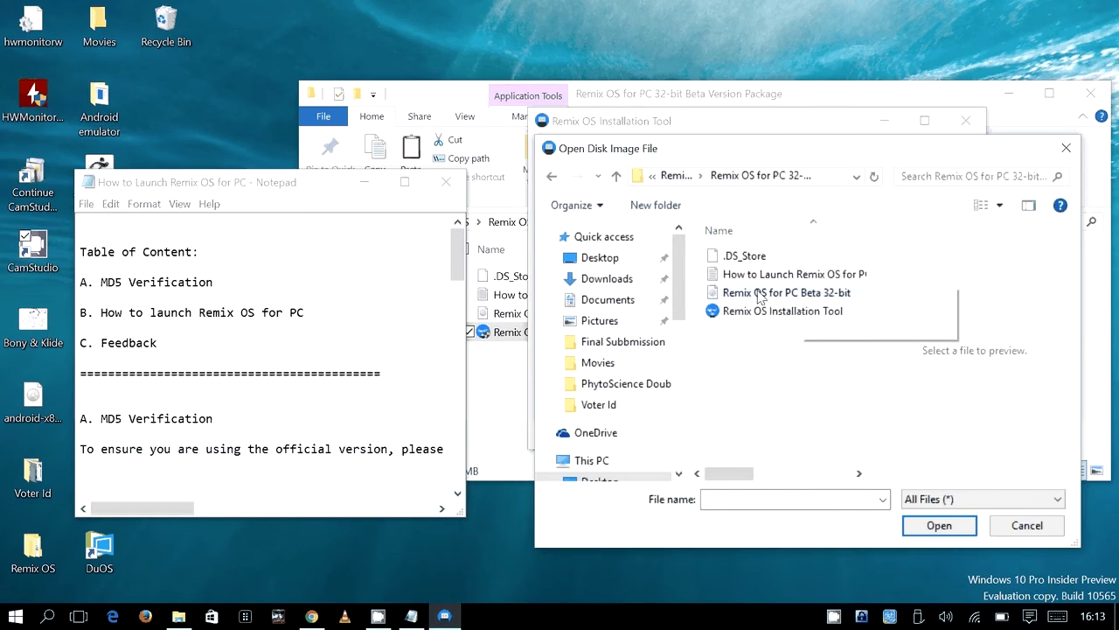
{"action": "double_click", "coordinate": [760, 297]}
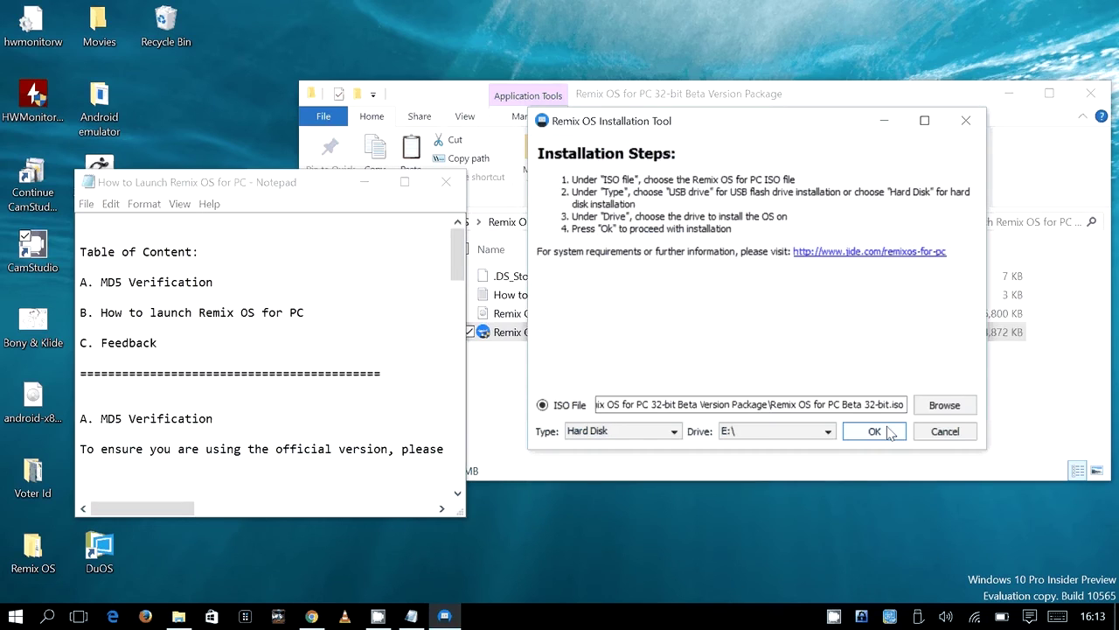
{"action": "left_click", "coordinate": [874, 431]}
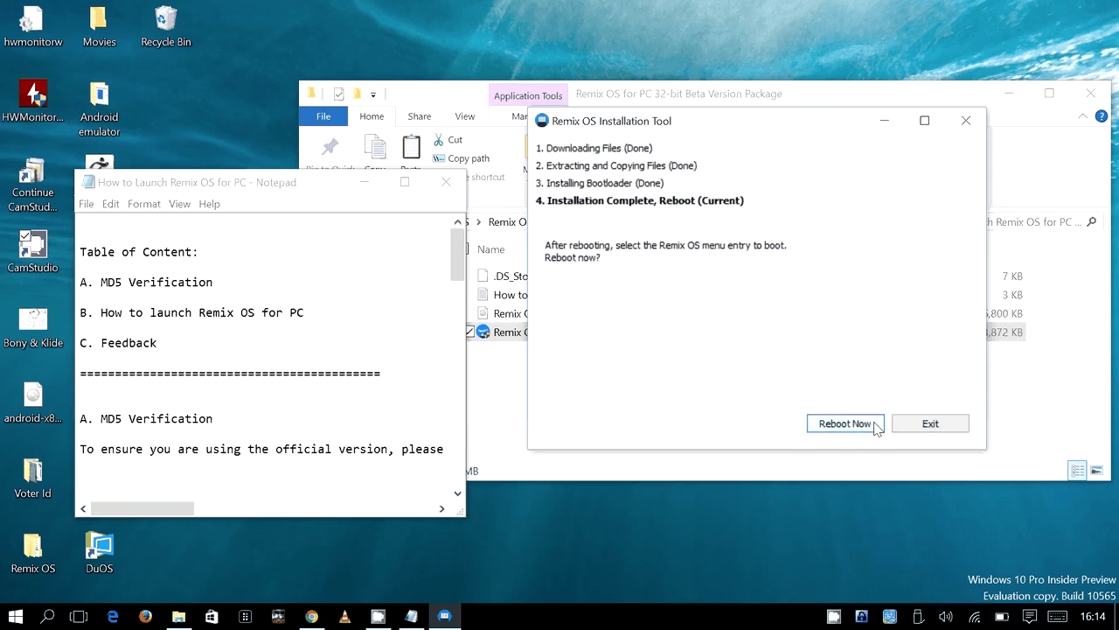
Close the How to Launch guide in Notepad and the package folder Explorer window.
{"action": "left_click", "coordinate": [447, 182]}
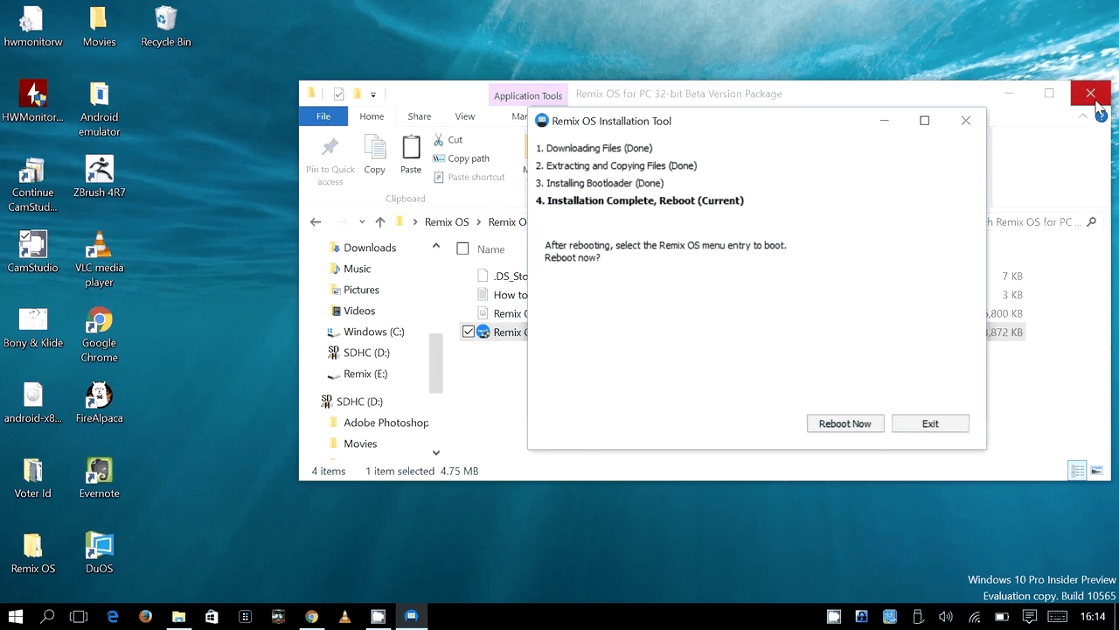
{"action": "left_click", "coordinate": [1093, 97]}
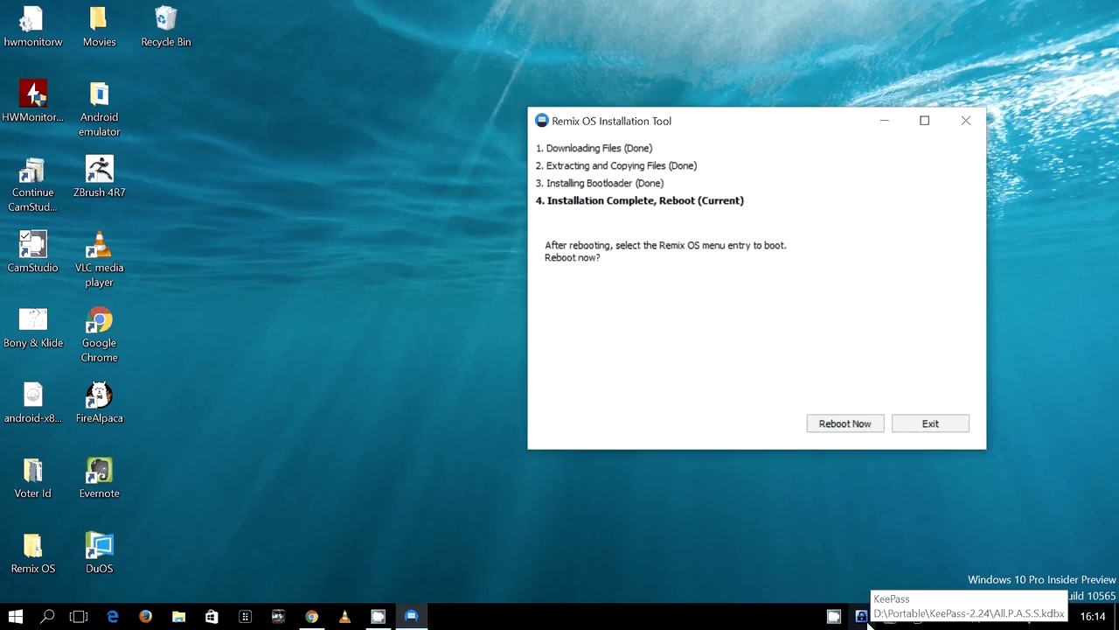